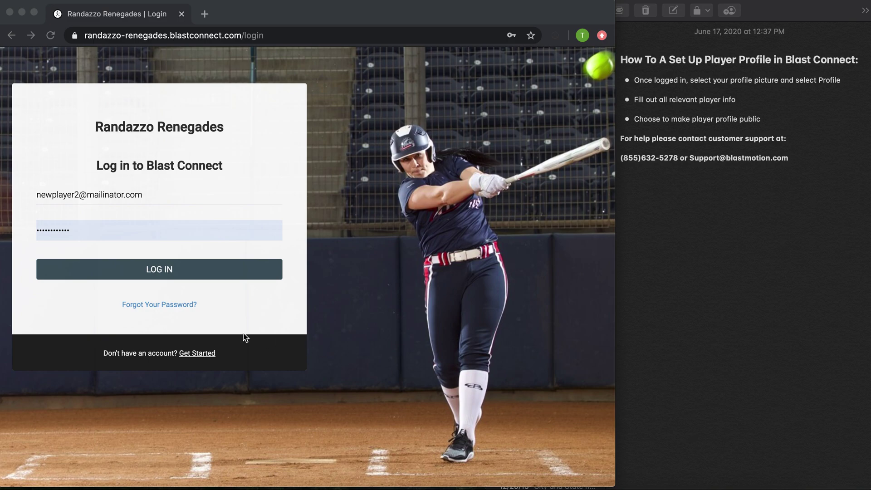
Sign in to the Randazzo Renegades team account with the entered e-mail and password
left_click(152, 270)
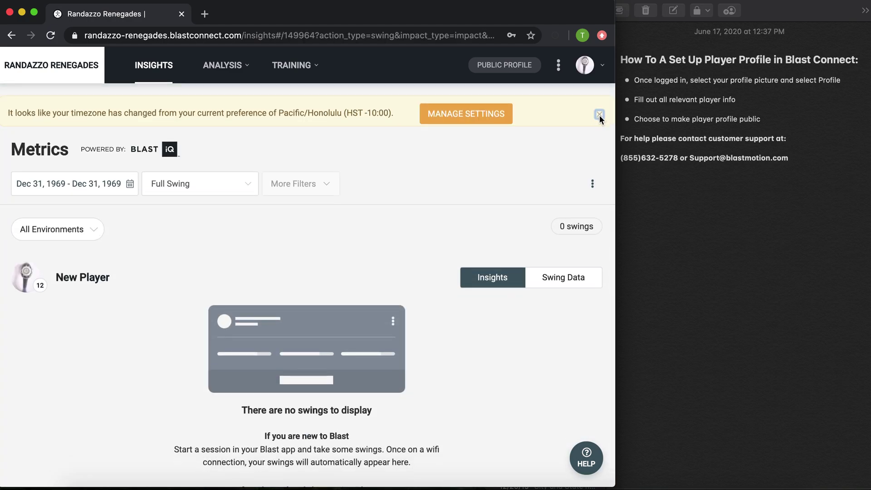
Dismiss the timezone change notice on the Metrics page and open the player's account menu
left_click(599, 117)
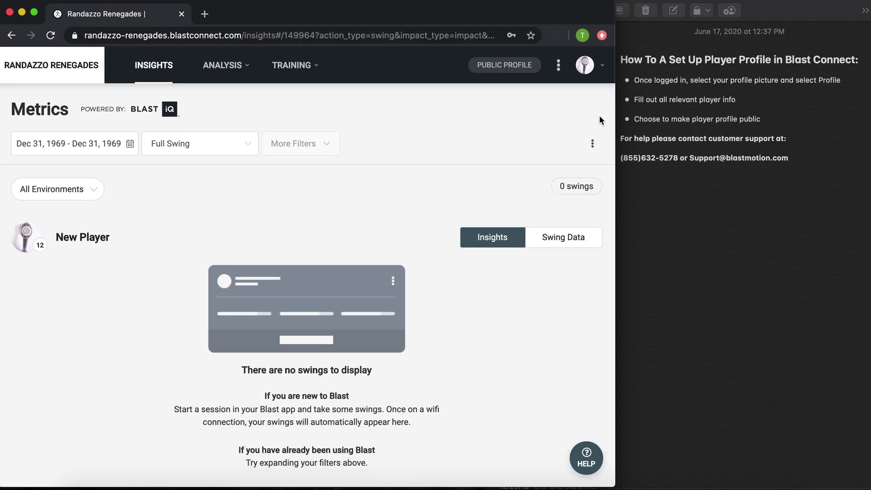
left_click(585, 68)
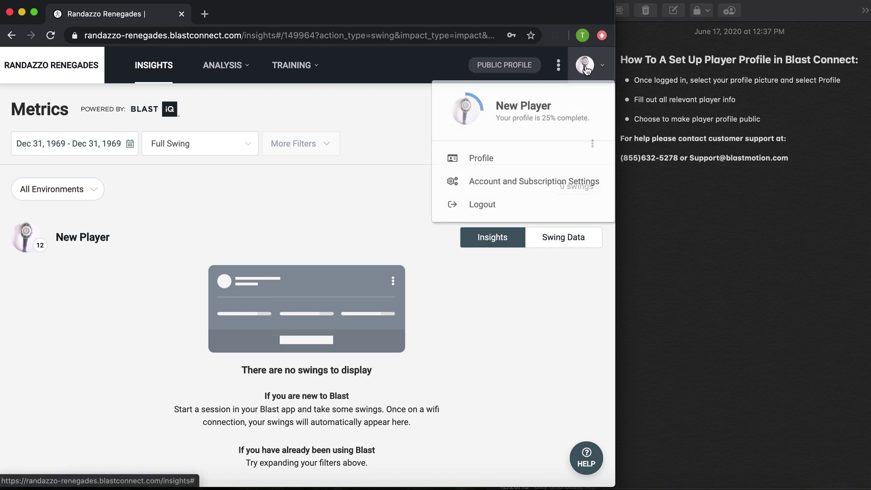
left_click(505, 163)
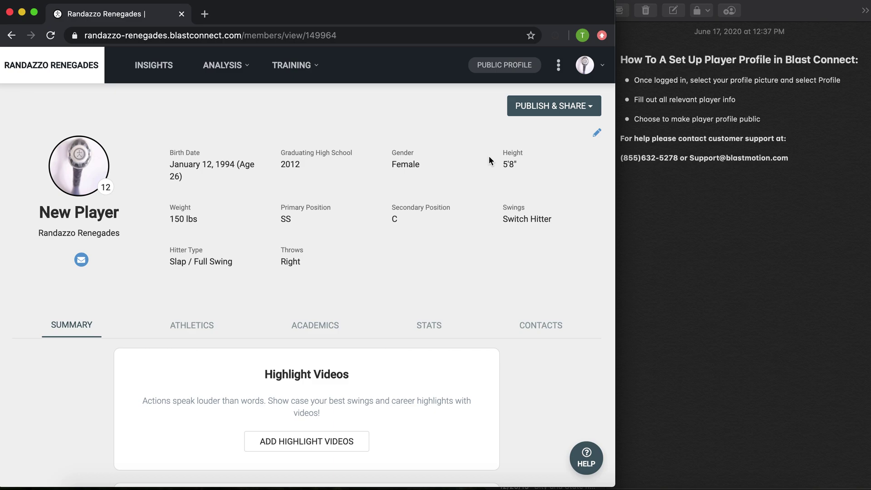
scroll(490, 160, "down", 3)
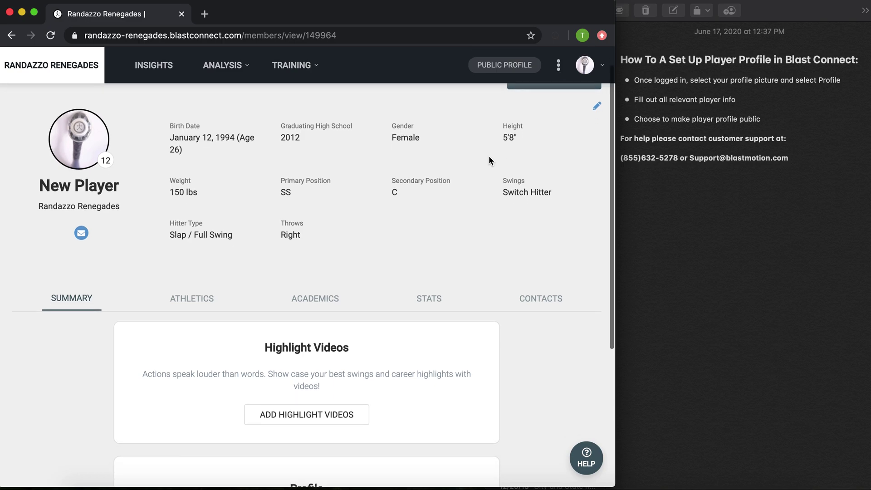
scroll(490, 161, "down", 5)
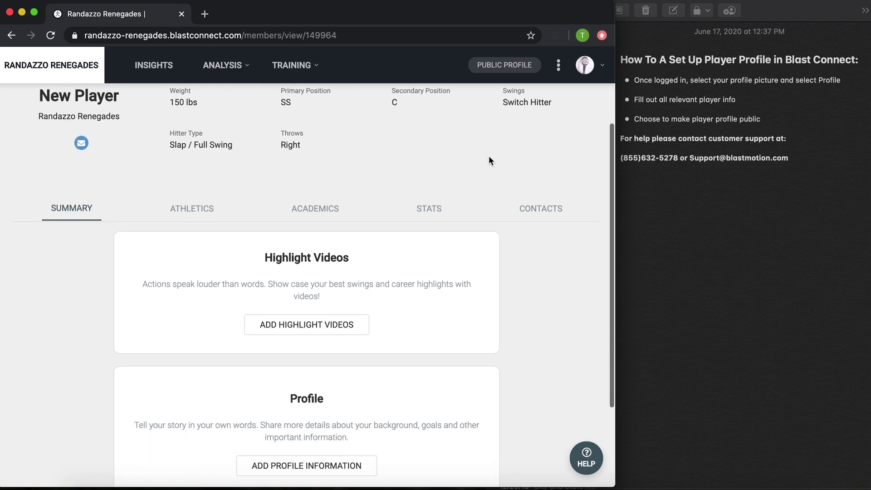
scroll(489, 161, "up", 8)
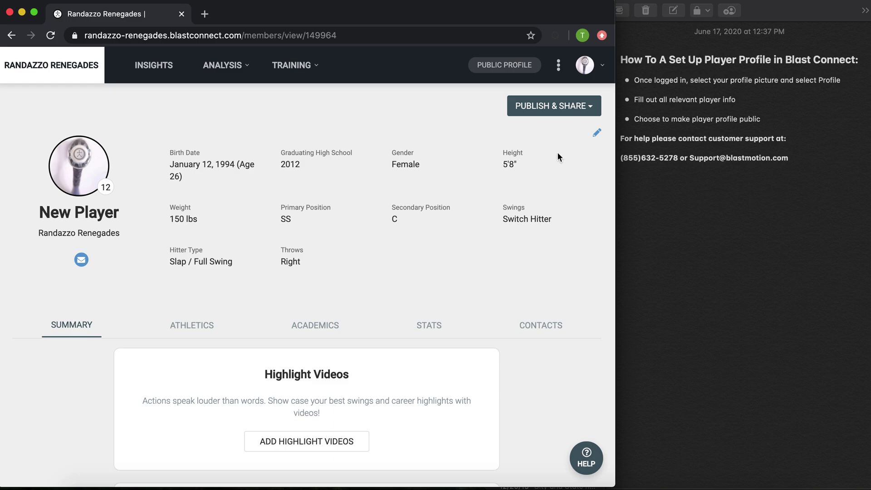
Edit the profile's contact details, add a parent/guardian's title, name, phone and e-mail, and save
left_click(598, 135)
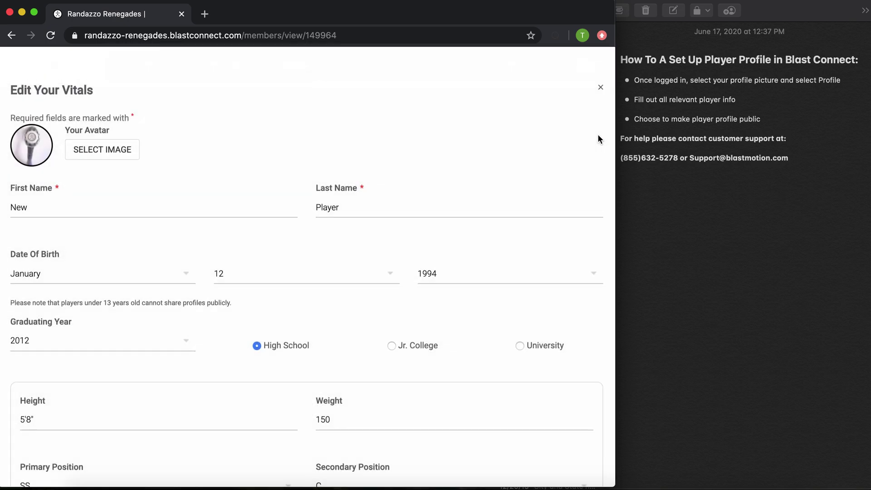
scroll(435, 151, "down", 5)
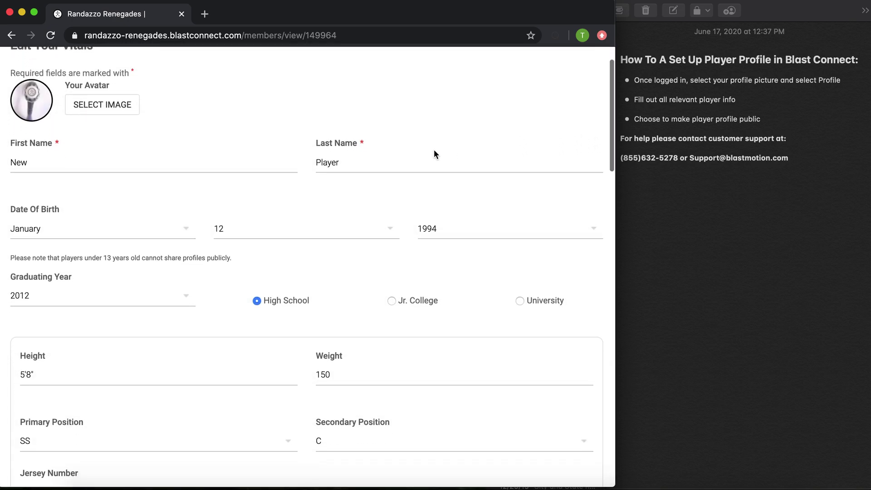
scroll(434, 152, "down", 8)
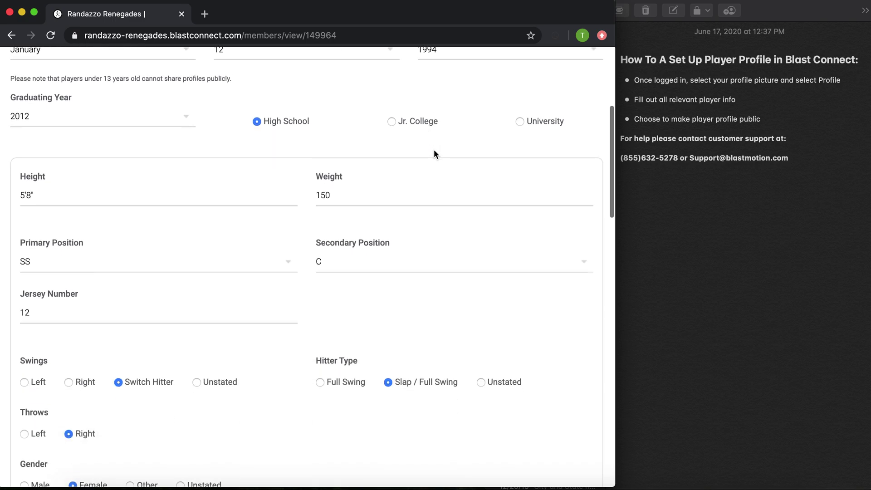
scroll(434, 154, "down", 1)
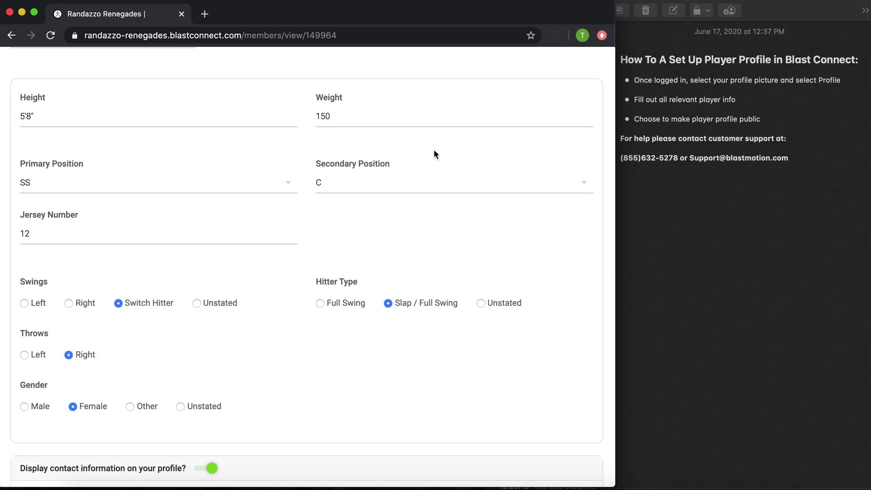
scroll(434, 154, "down", 3)
scroll(434, 154, "down", 10)
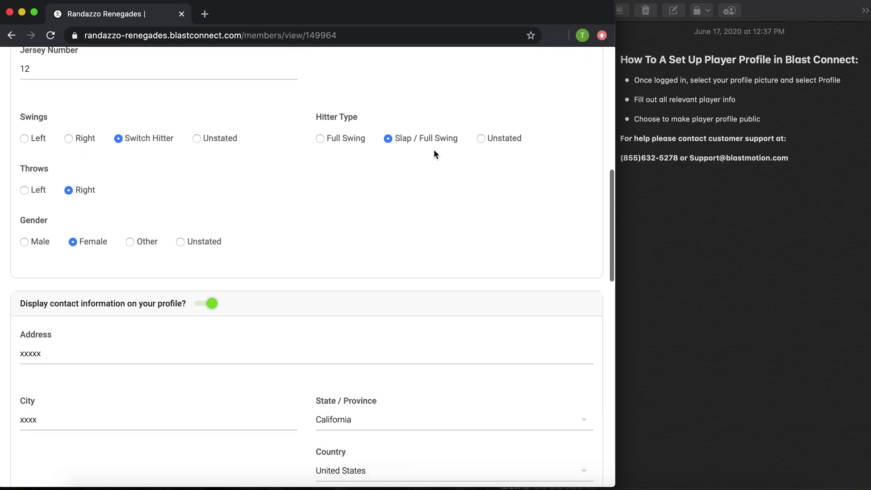
scroll(433, 154, "down", 3)
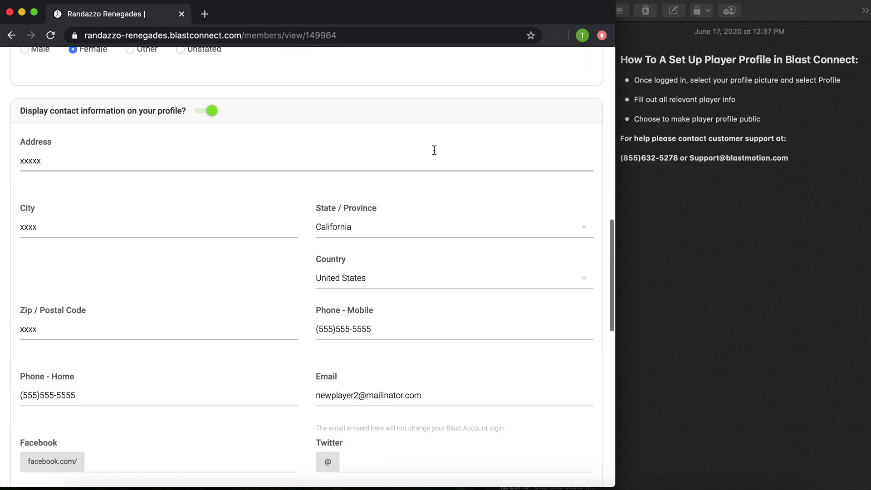
scroll(434, 155, "down", 12)
scroll(433, 154, "down", 10)
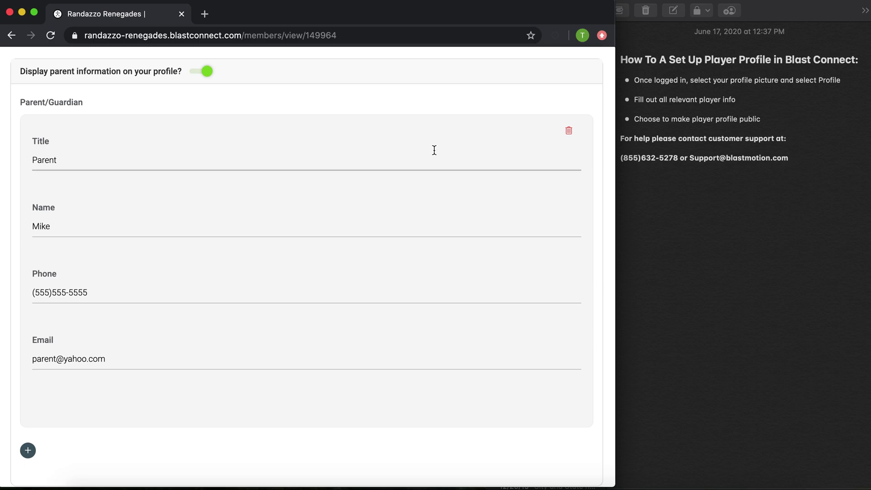
scroll(434, 152, "up", 20)
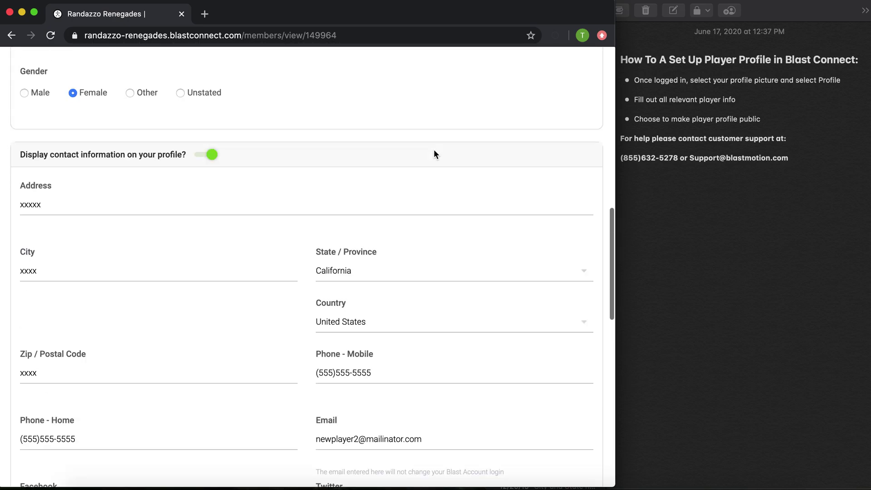
scroll(434, 154, "up", 15)
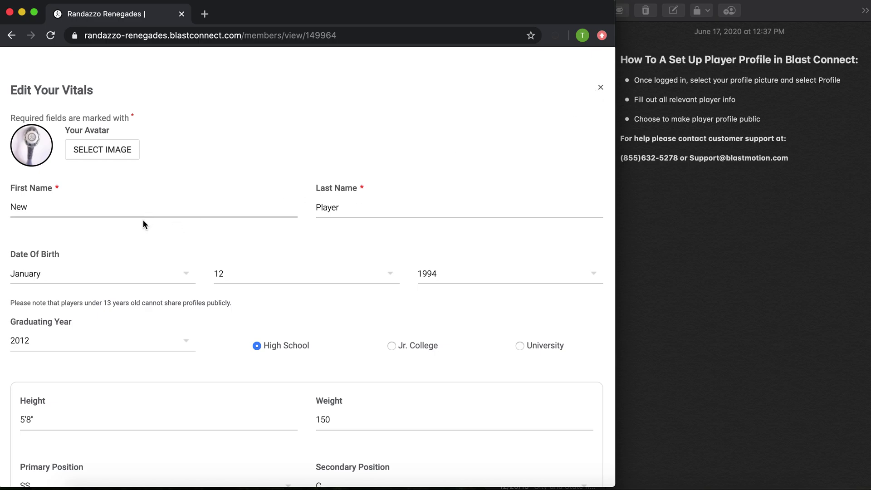
scroll(141, 225, "down", 6)
scroll(143, 224, "down", 20)
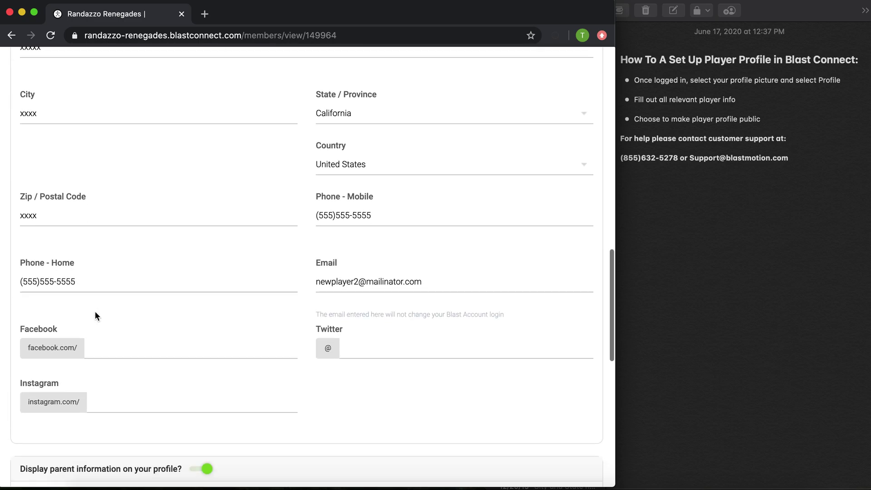
scroll(49, 431, "down", 7)
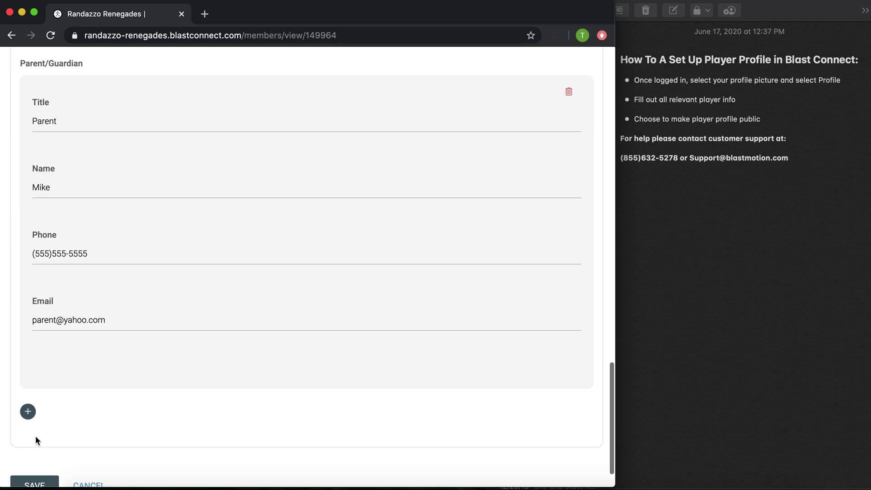
left_click(36, 444)
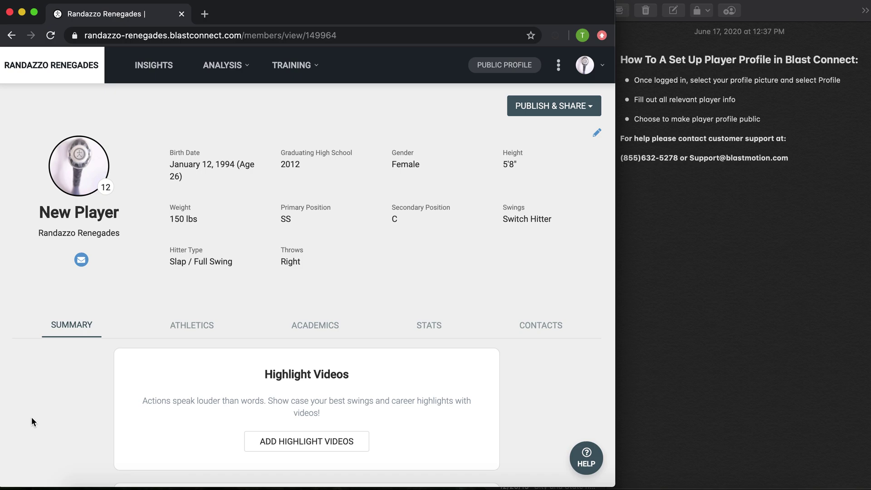
Review the updated Summary tab of the profile, then move to the Athletics tab
scroll(31, 415, "down", 4)
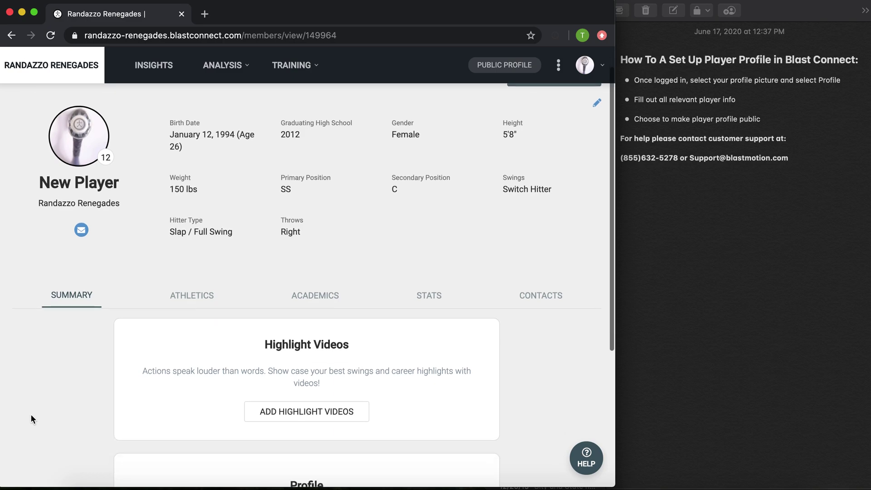
scroll(30, 414, "down", 1)
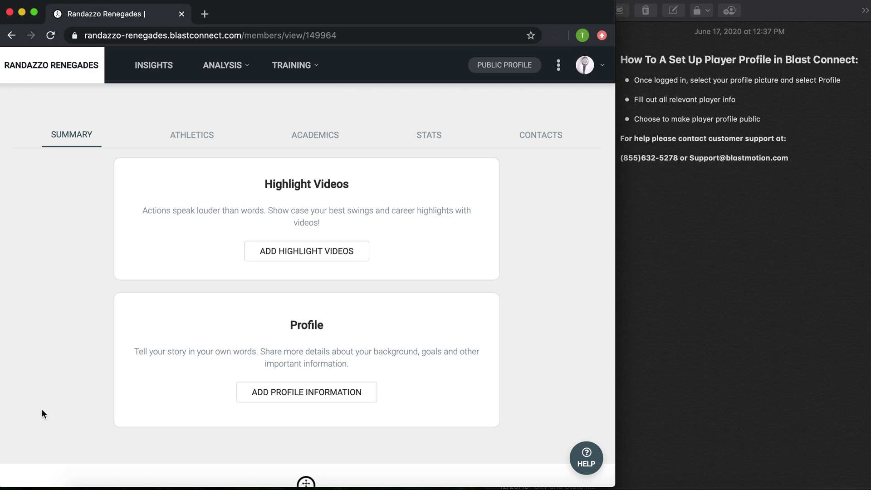
left_click(185, 134)
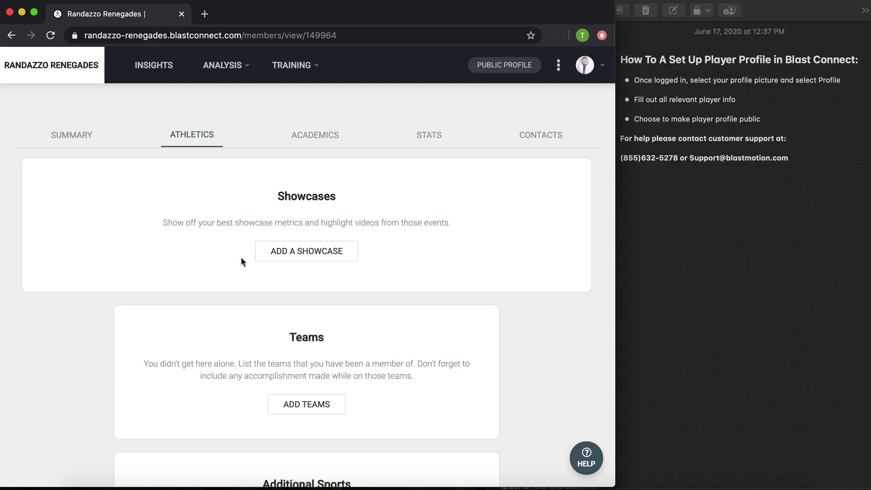
Look over the empty Showcases and Teams sections, then the Academics Education card and Stats
scroll(242, 256, "down", 3)
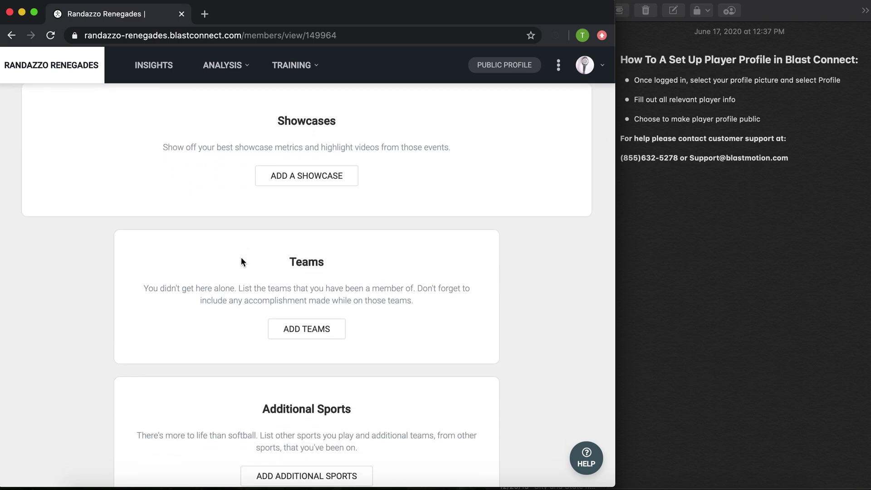
scroll(241, 257, "down", 3)
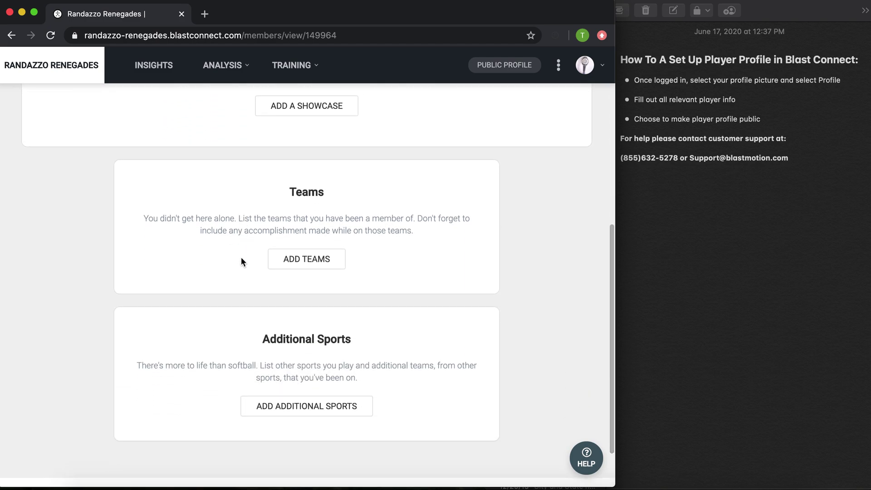
scroll(242, 257, "up", 10)
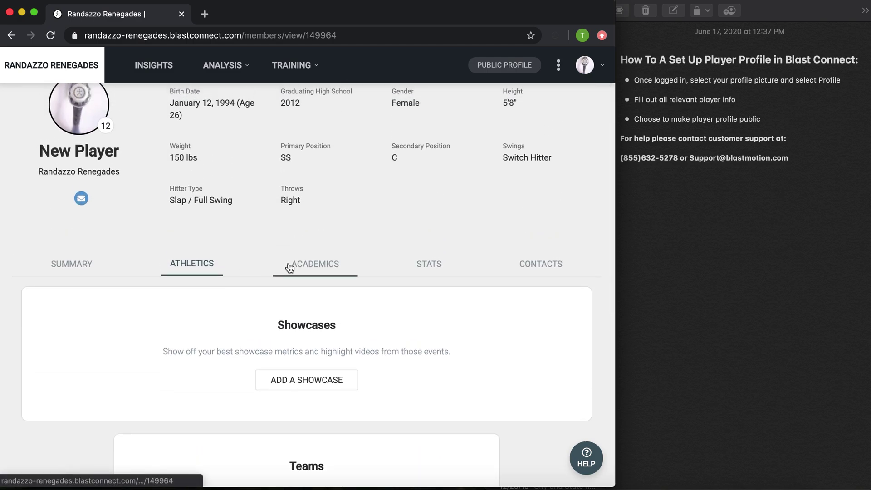
left_click(292, 268)
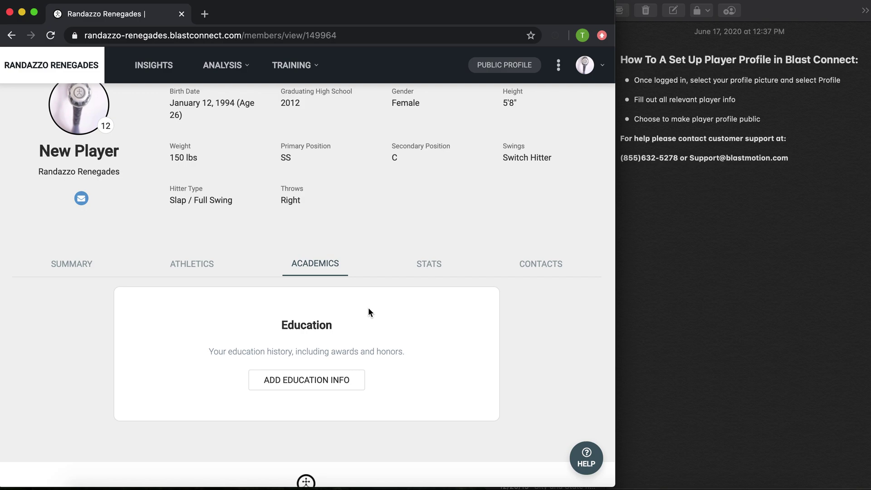
left_click(429, 265)
Check the empty Metrics and Stats sections, then confirm the saved contact and parent details
scroll(483, 337, "down", 3)
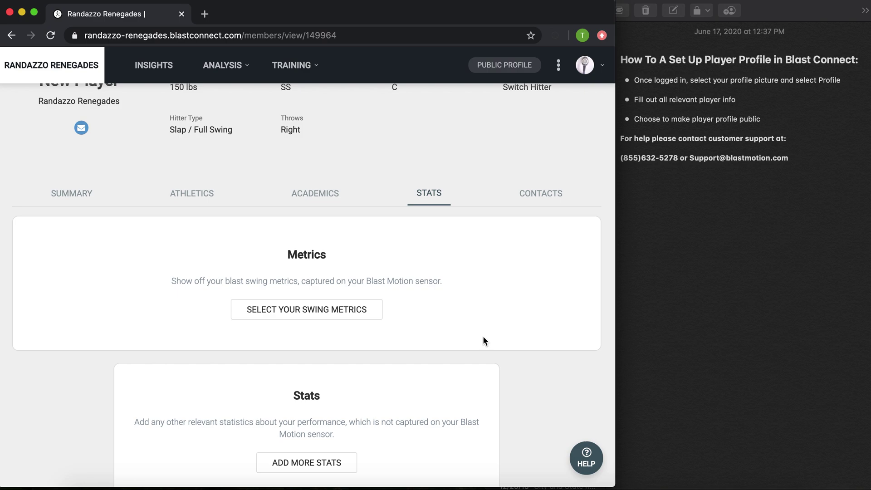
left_click(526, 196)
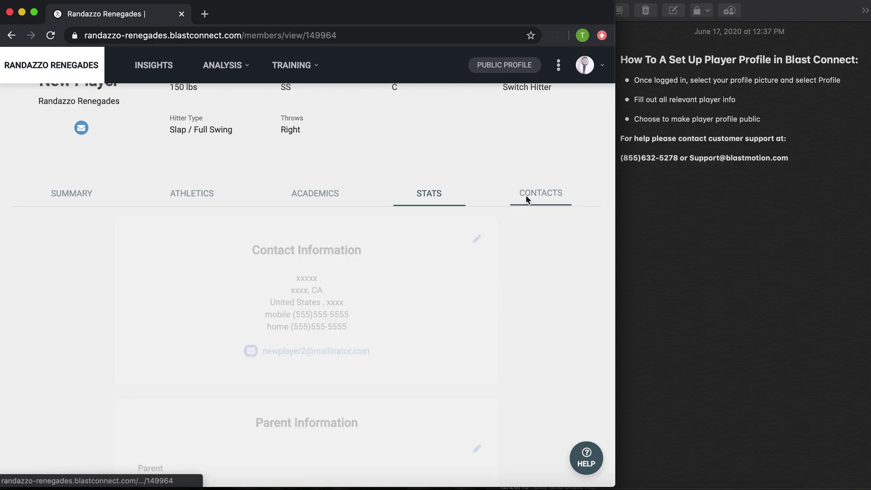
scroll(554, 293, "down", 3)
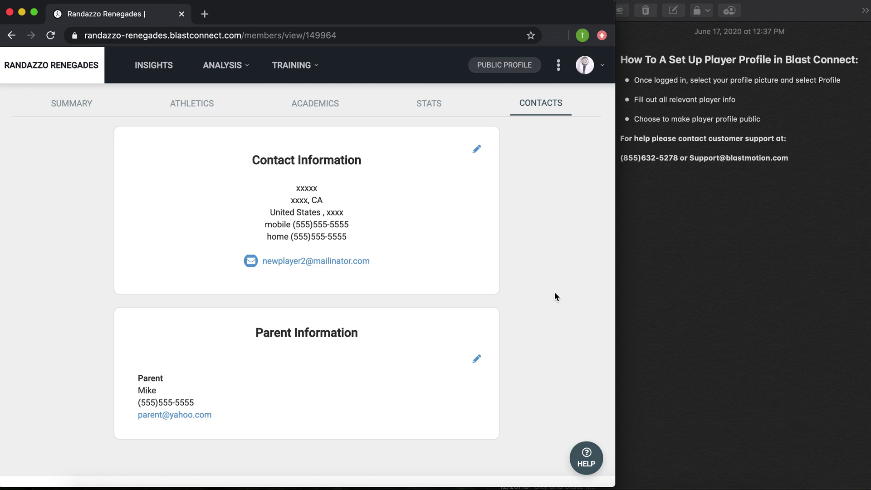
scroll(554, 292, "up", 5)
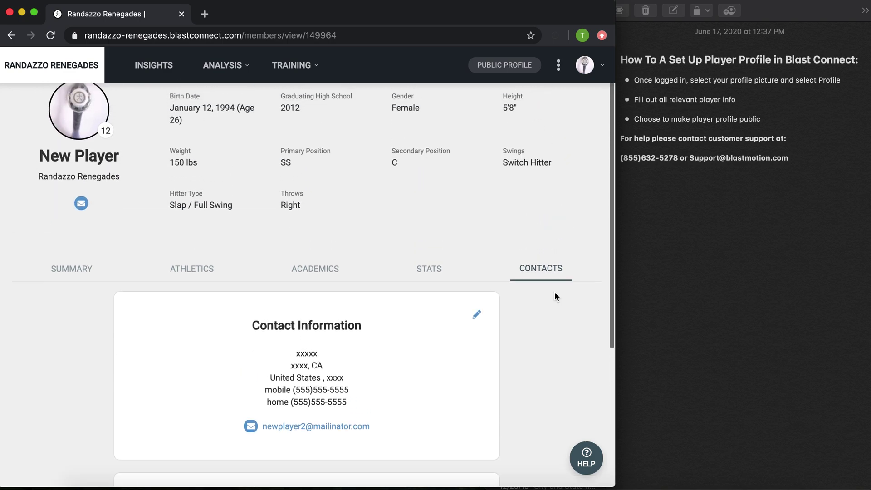
scroll(554, 292, "up", 2)
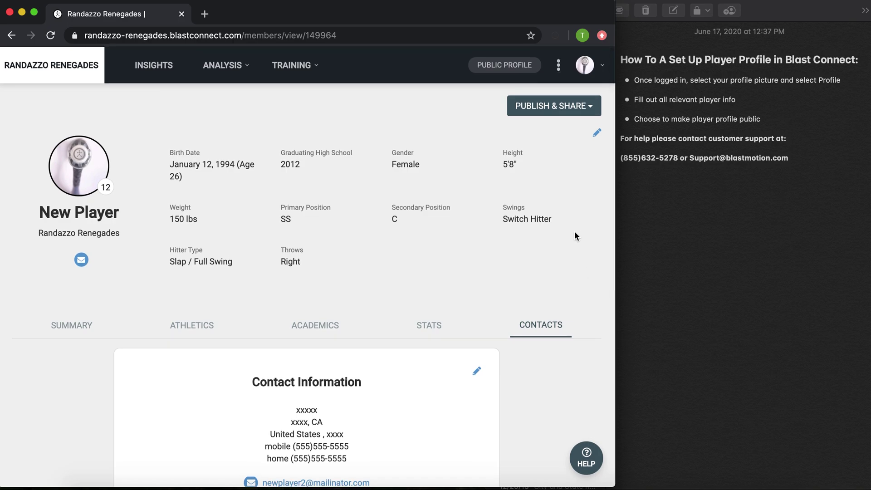
Turn on Make Your Profile Public in the Publish & Share options
left_click(532, 111)
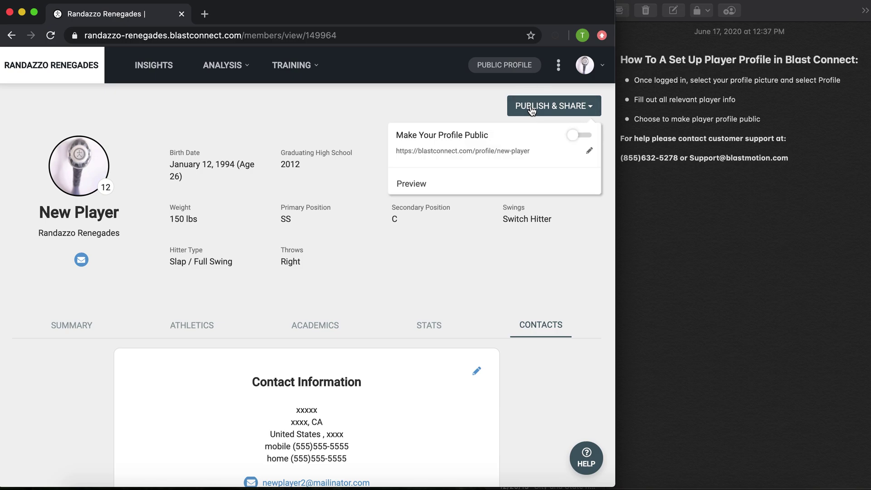
left_click(575, 137)
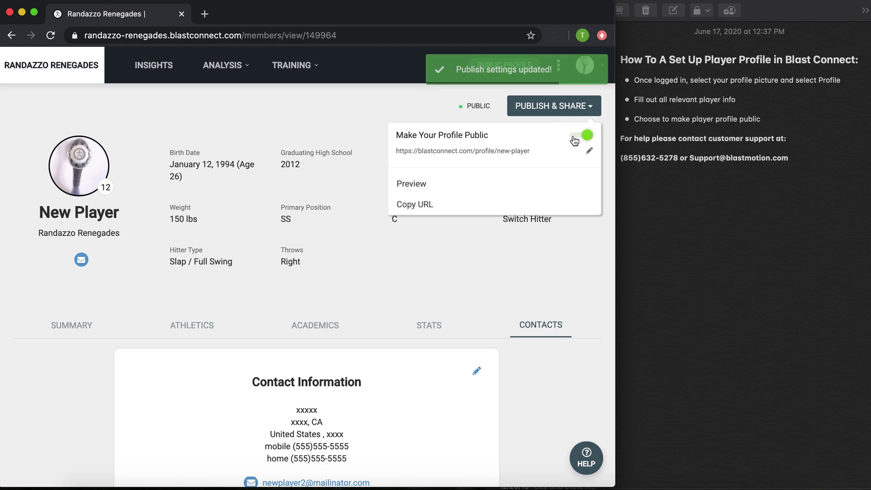